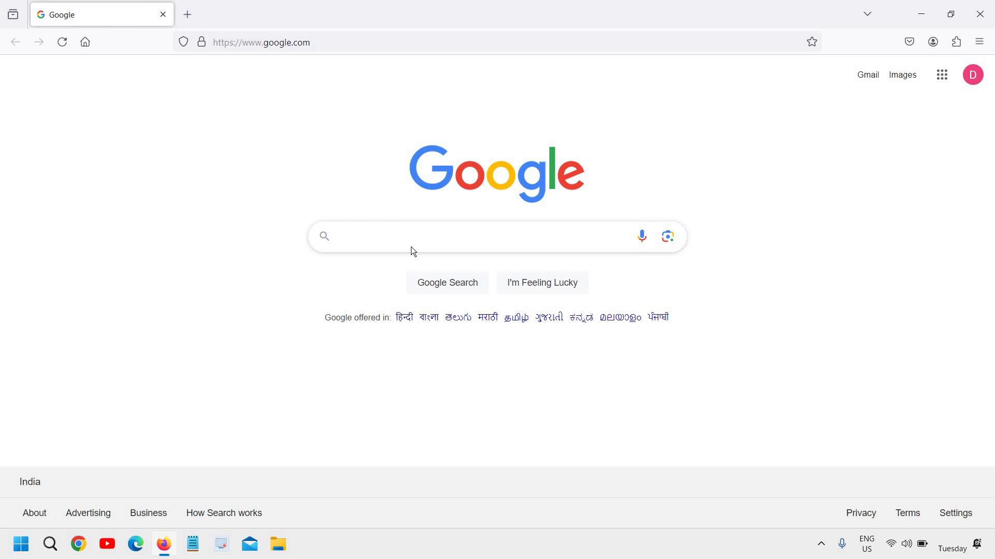
# Run a Google search for 'pdfgear' in Firefox
pyautogui.write('pdf')
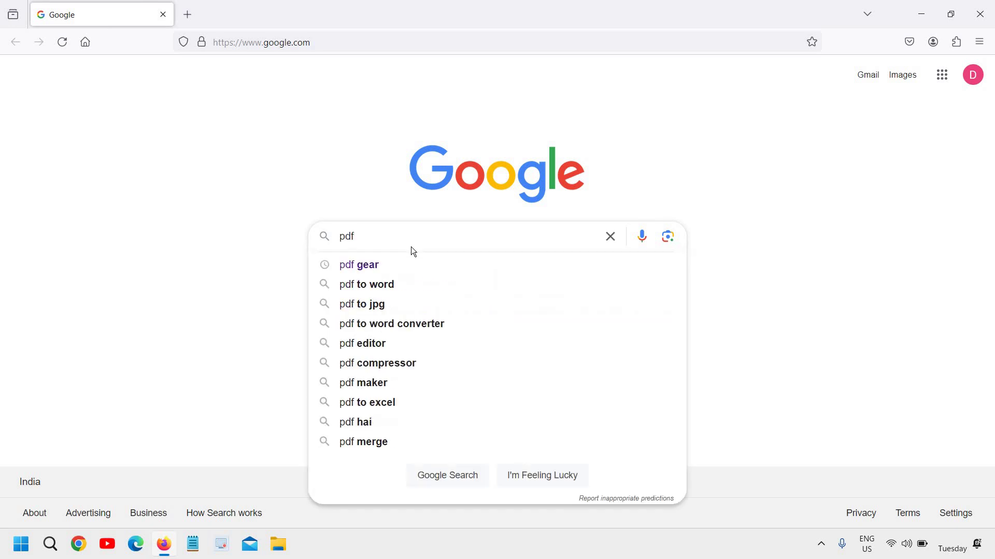
pyautogui.write('gear')
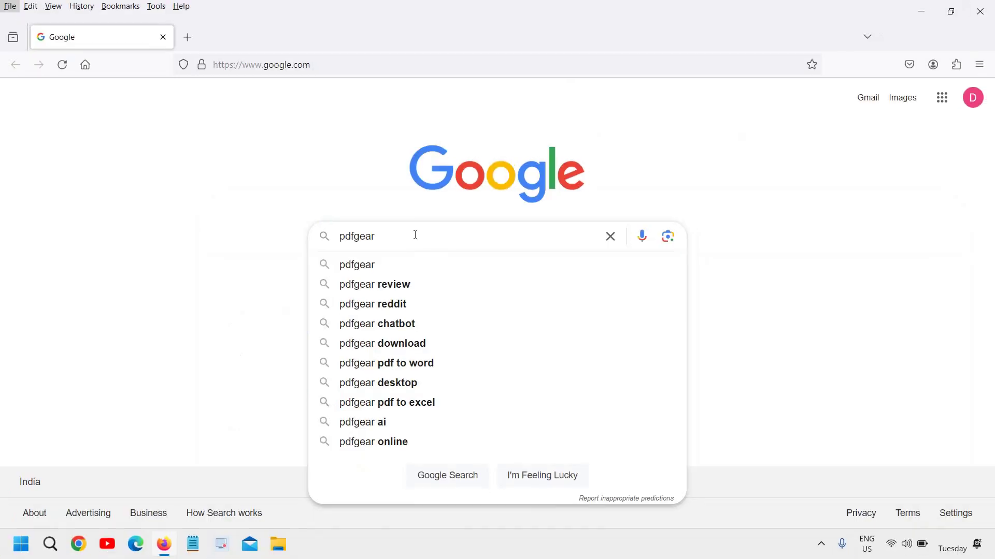
pyautogui.press('alt')
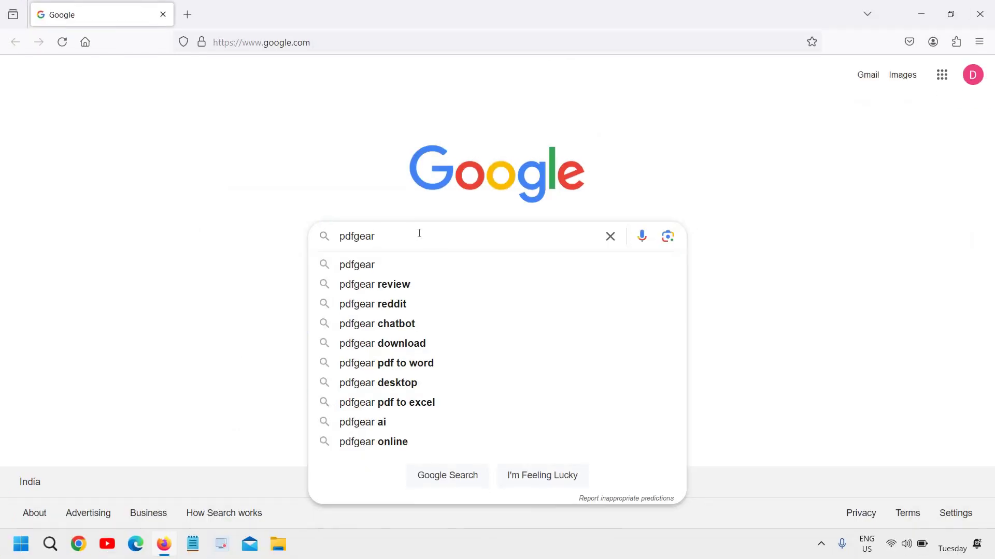
pyautogui.press('Return')
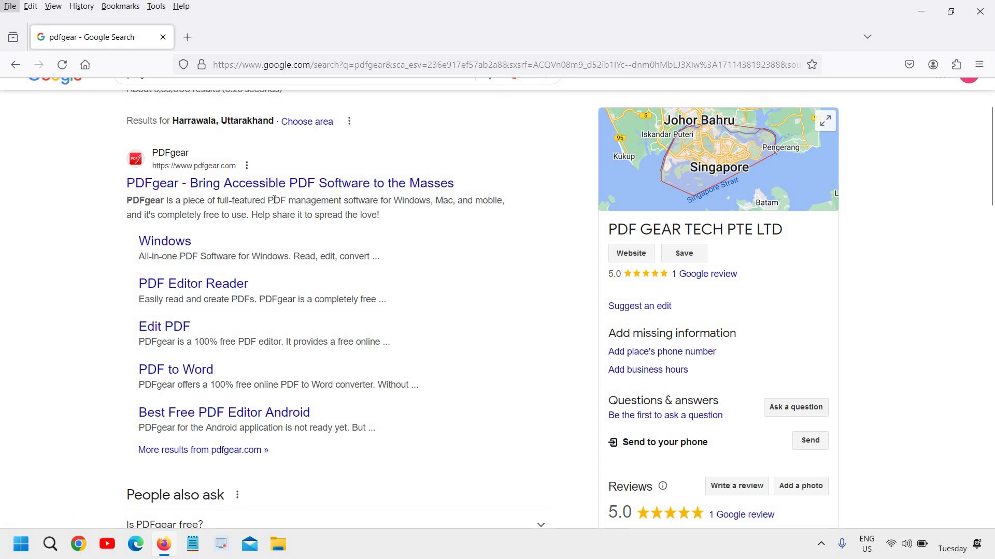
pyautogui.press('alt')
# Open pdfgear.com from the results and download the free pdfgear_setup_v2.1.4.exe installer
pyautogui.click(289, 161)
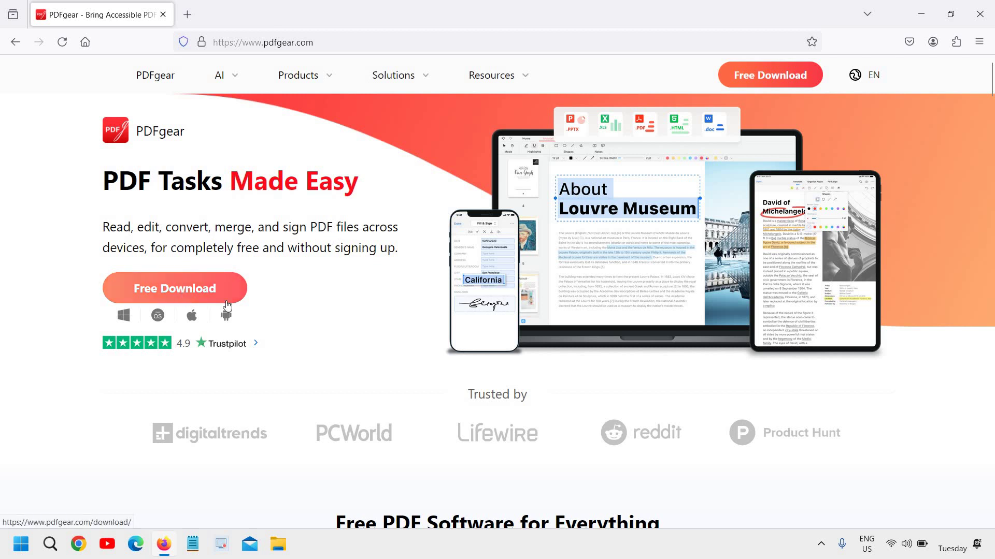
pyautogui.click(176, 287)
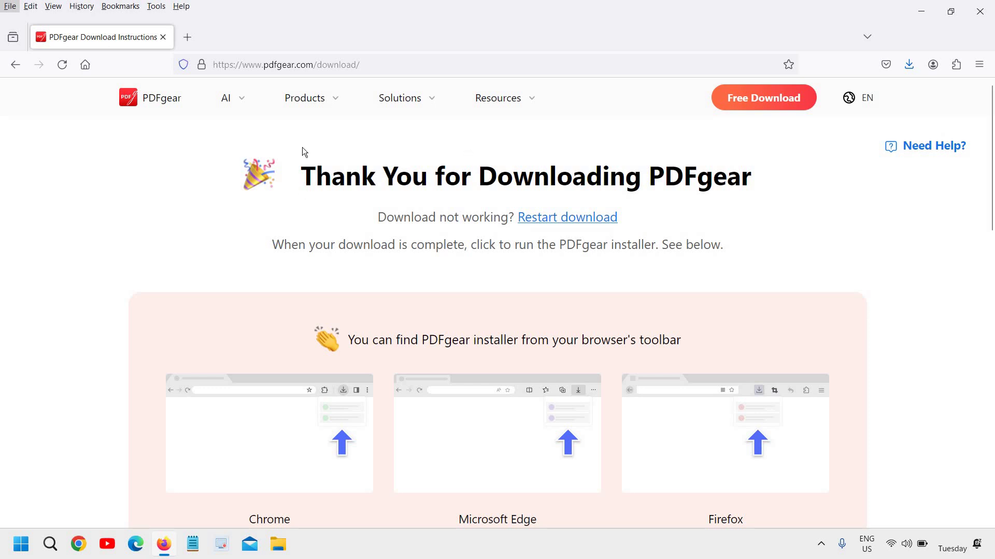
# Run pdfgear_setup_v2.1.4.exe from Firefox's downloads list
pyautogui.click(906, 67)
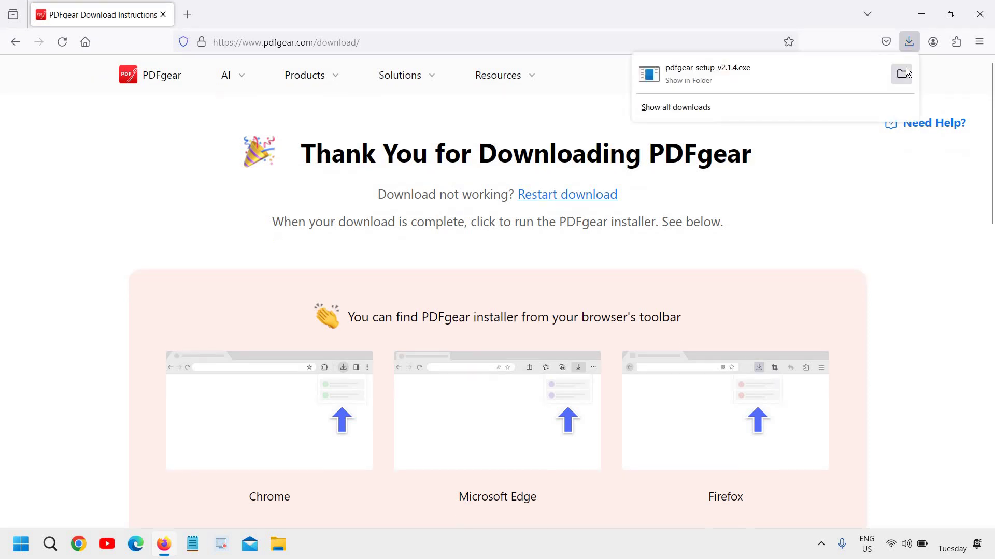
pyautogui.click(693, 82)
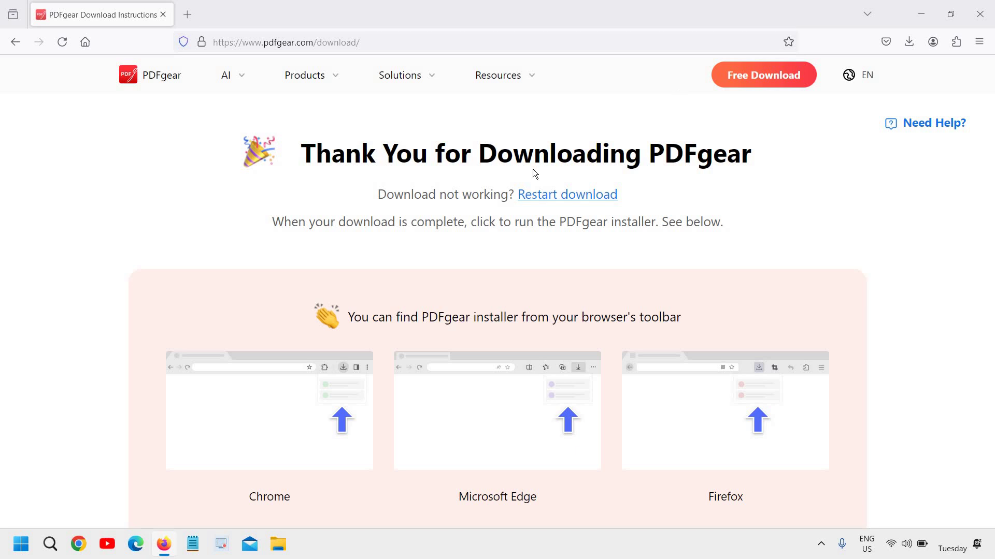
pyautogui.click(928, 12)
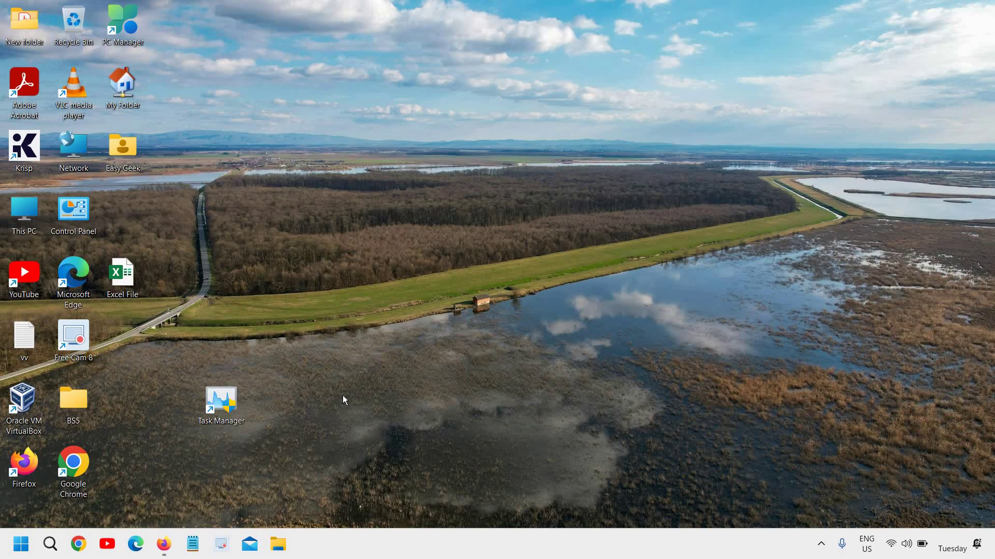
pyautogui.click(162, 552)
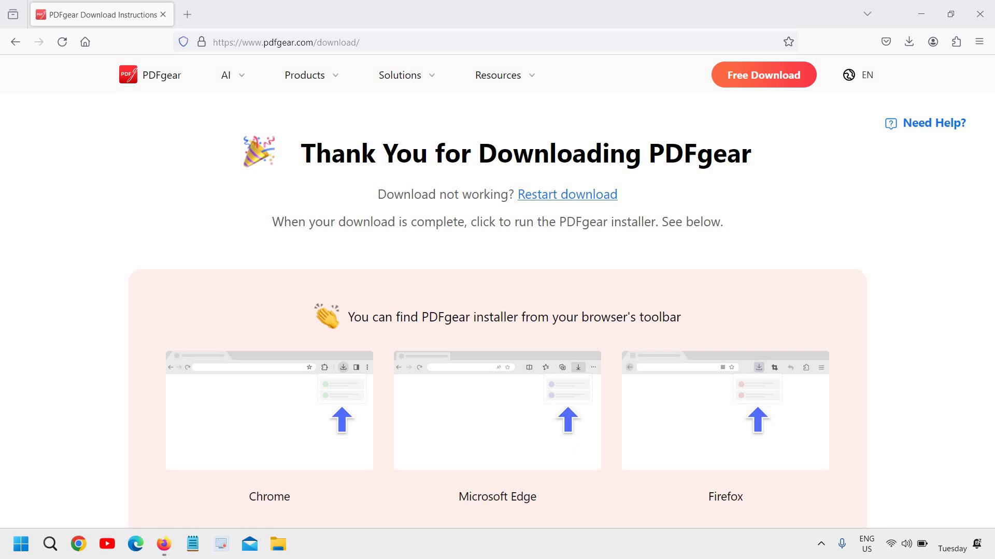
# Install PDFgear 2.1.4 with the licence accepted and the default location, folder and shortcuts
pyautogui.click(924, 18)
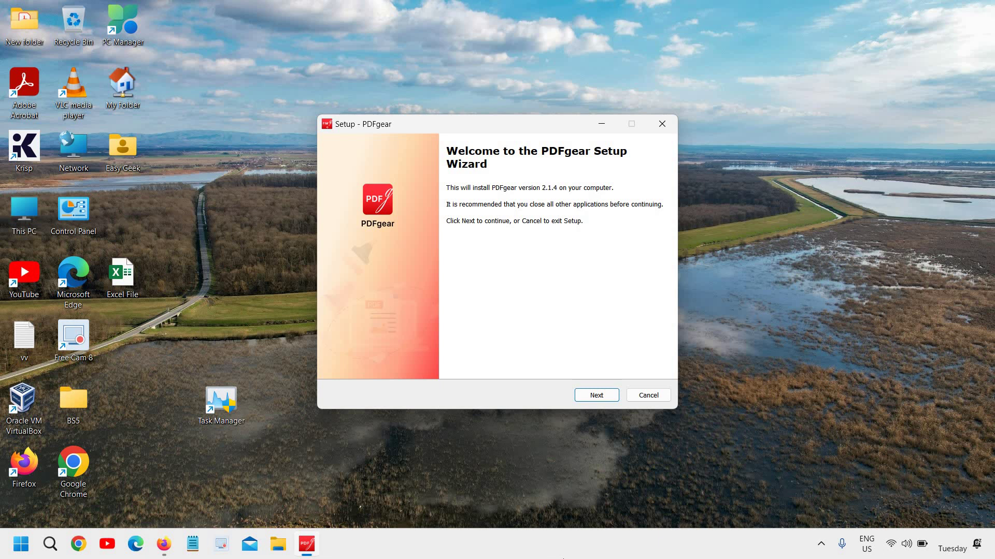
pyautogui.click(598, 397)
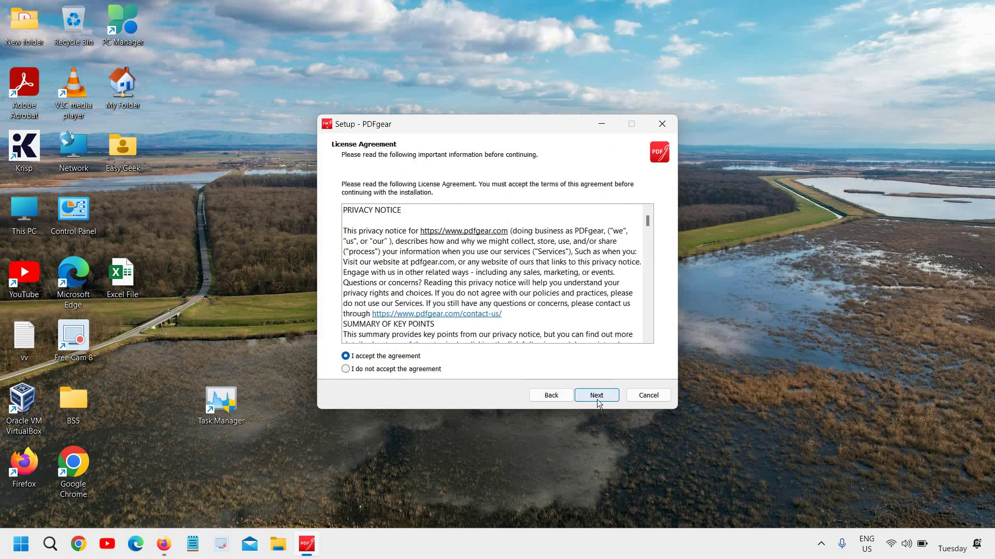
pyautogui.click(597, 396)
pyautogui.click(596, 396)
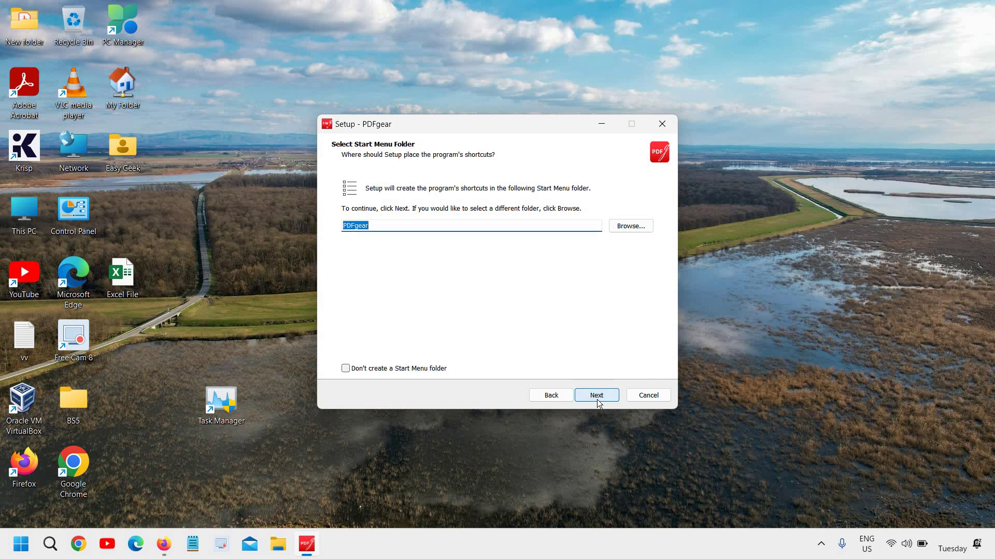
pyautogui.click(596, 396)
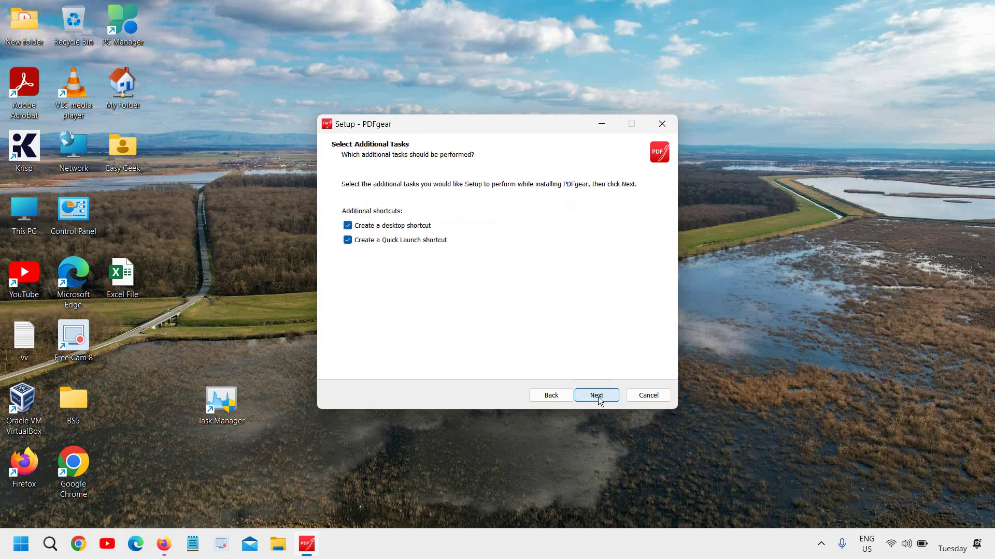
pyautogui.click(597, 397)
pyautogui.click(597, 397)
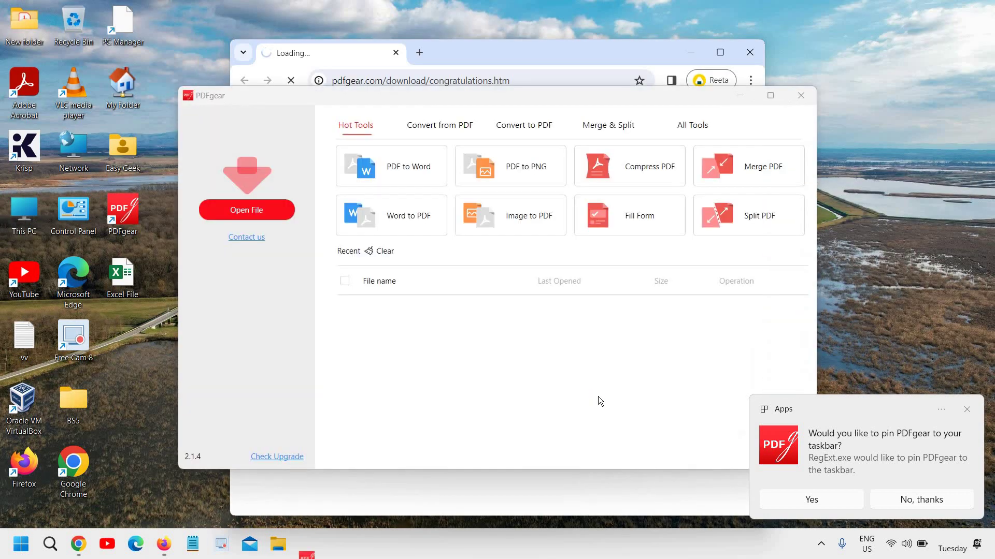
# Close the leftover browser window, maximize PDFgear, and dismiss the pin-to-taskbar prompt
pyautogui.click(750, 51)
pyautogui.click(771, 97)
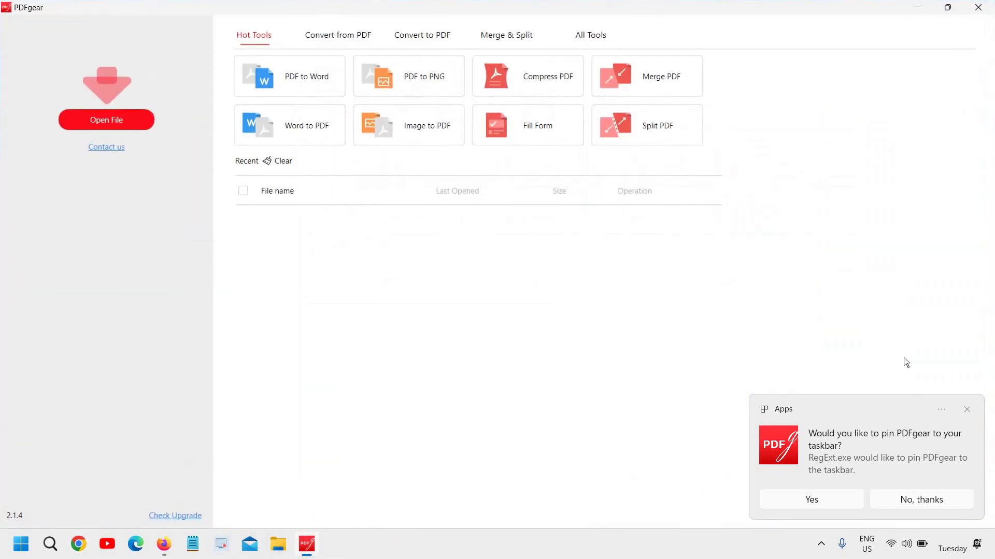
pyautogui.click(966, 411)
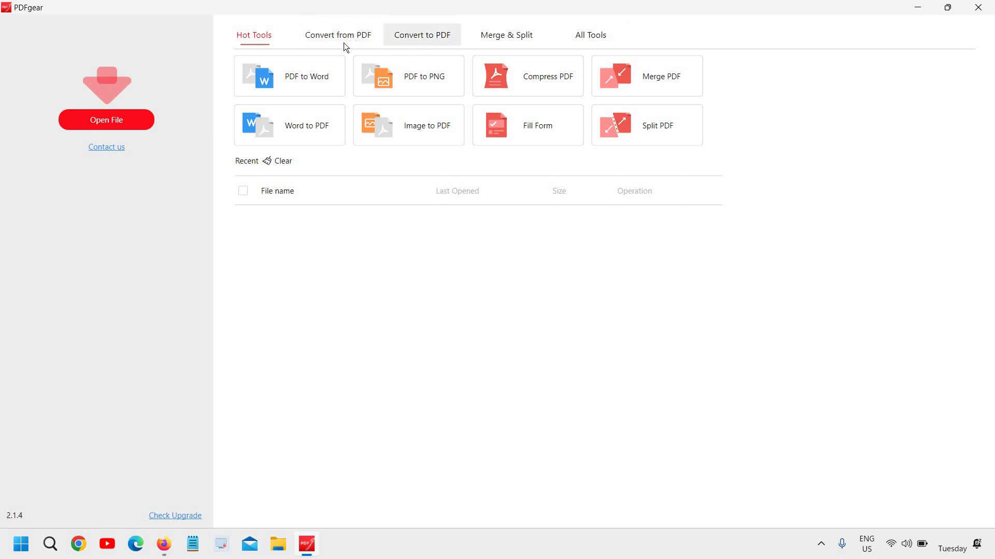
pyautogui.click(432, 47)
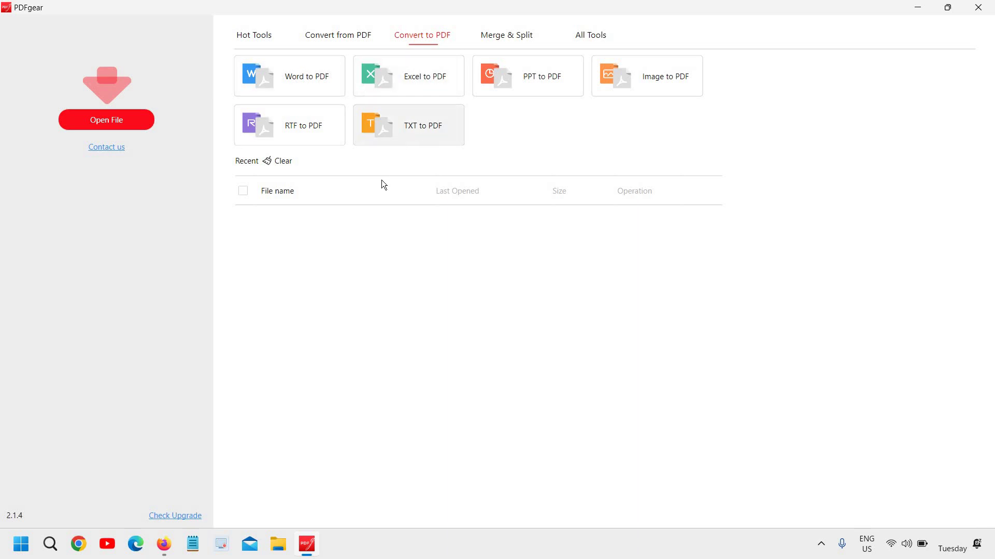
pyautogui.click(300, 85)
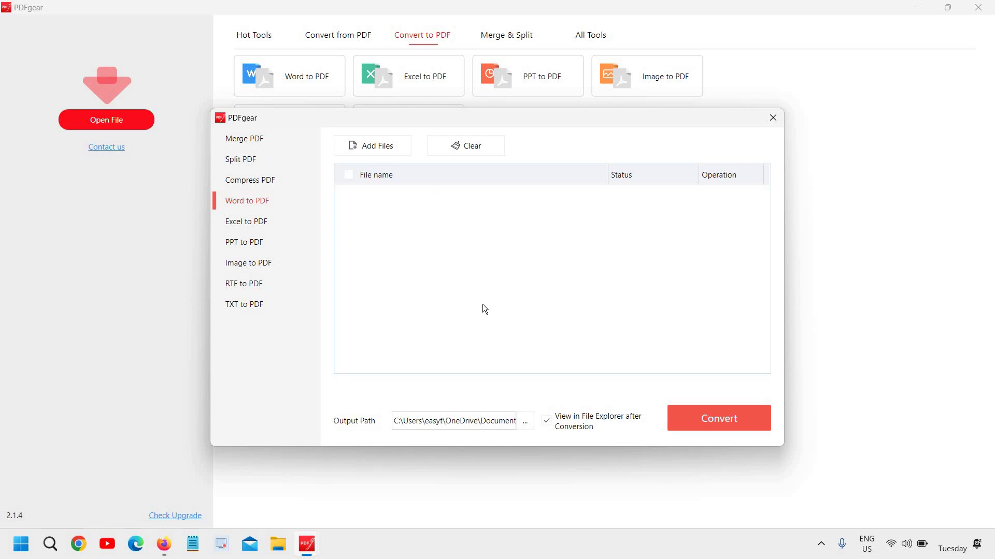
pyautogui.click(365, 152)
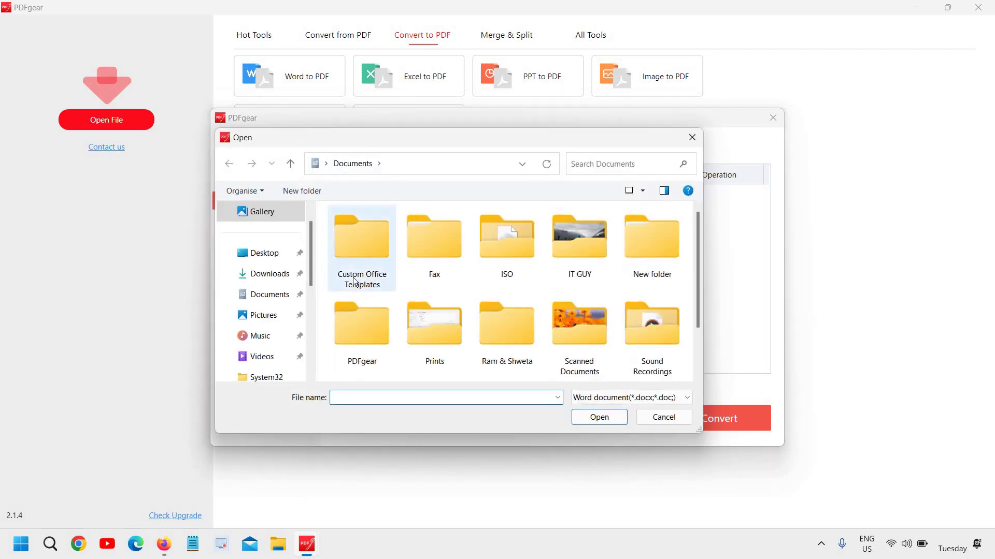
pyautogui.scroll(-2, 463, 306)
pyautogui.scroll(2, 381, 311)
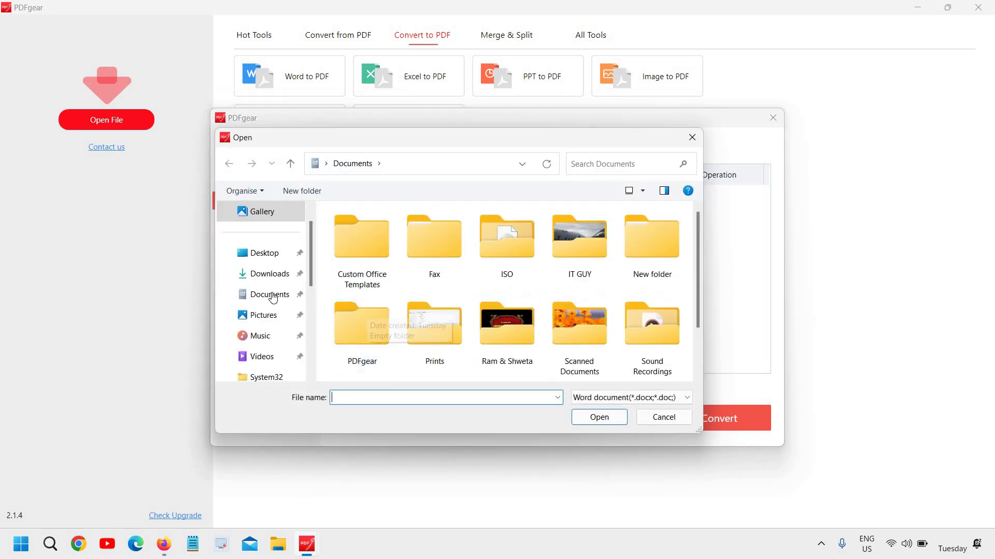
pyautogui.click(266, 275)
pyautogui.click(280, 294)
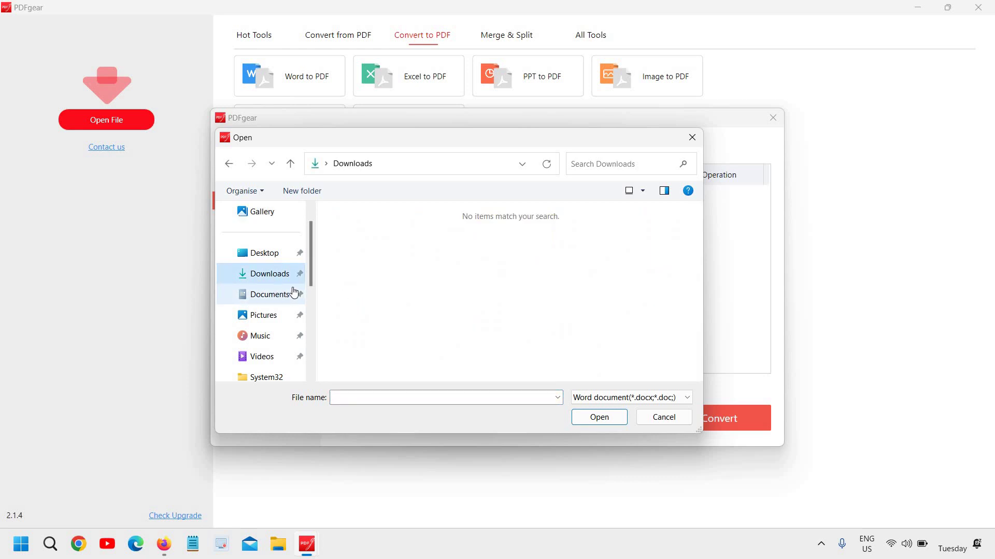
pyautogui.scroll(-2, 536, 286)
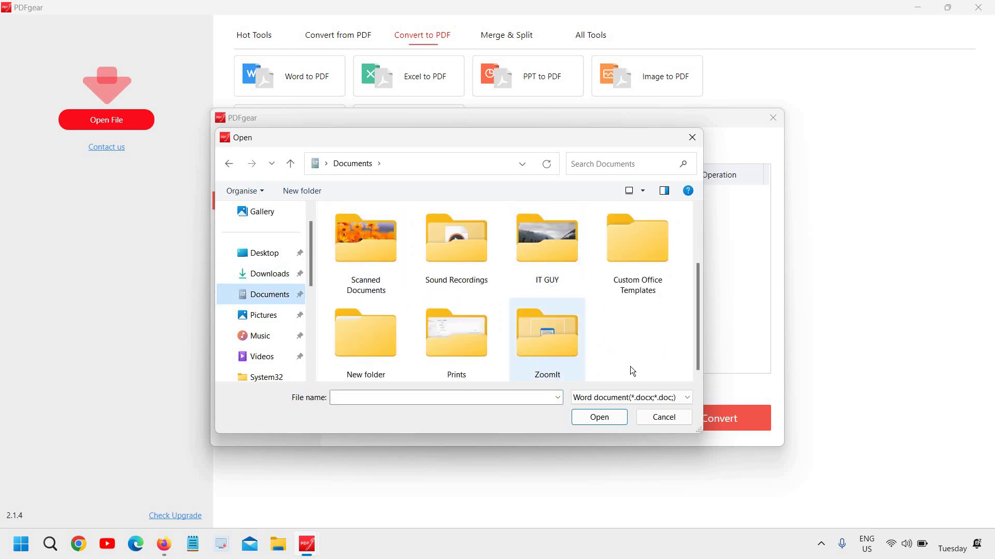
pyautogui.click(666, 419)
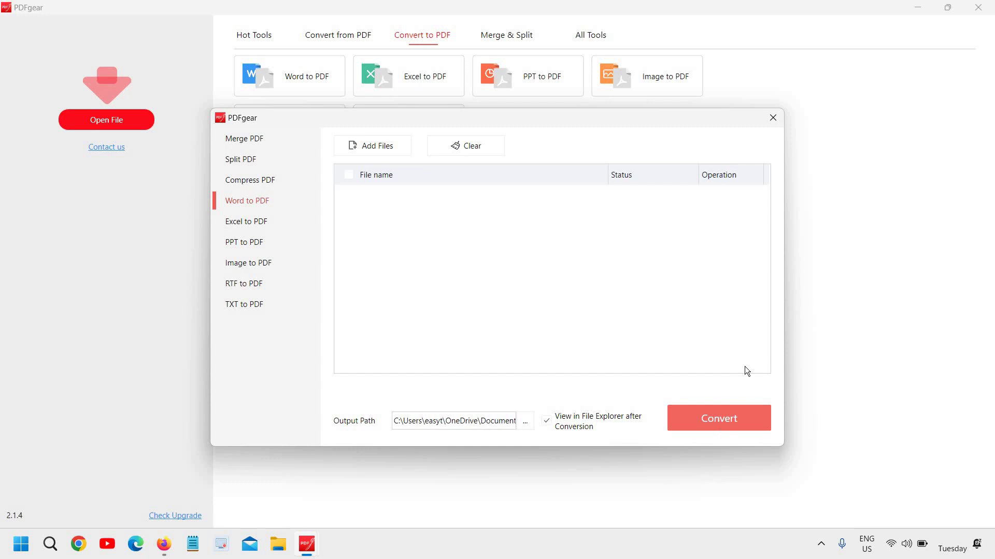
pyautogui.click(772, 118)
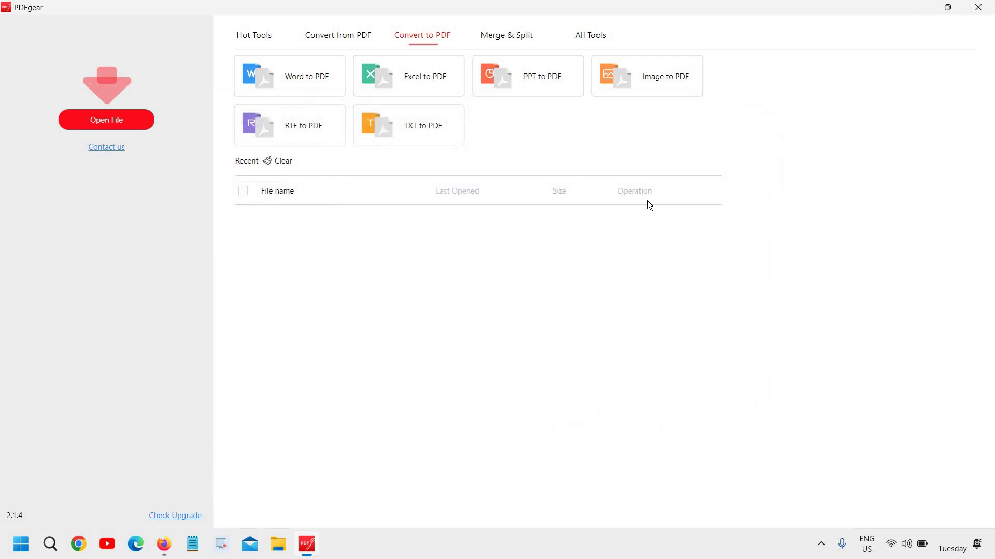
# Add List Tutorial.pdf from Documents to the Hot Tools PDF to Word converter and convert it
pyautogui.click(251, 38)
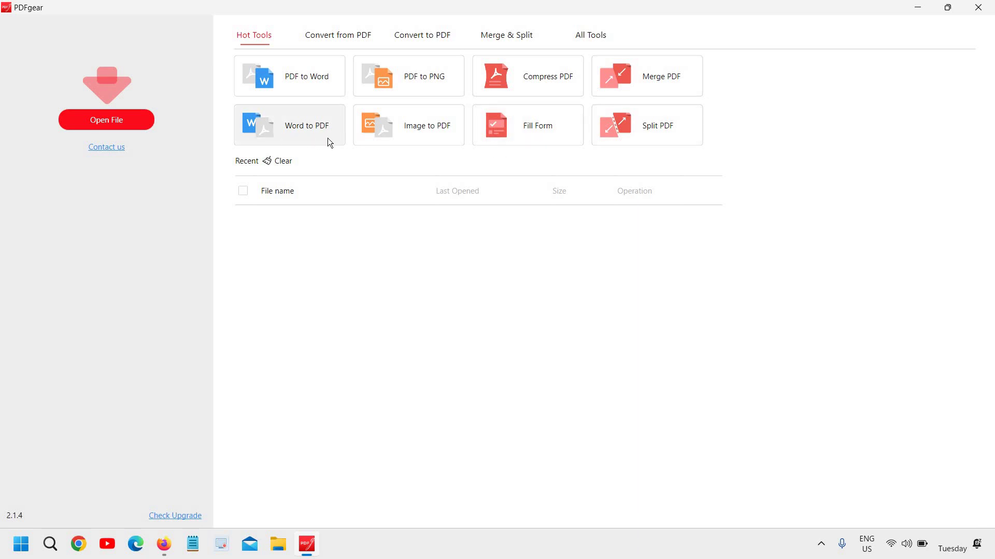
pyautogui.click(290, 78)
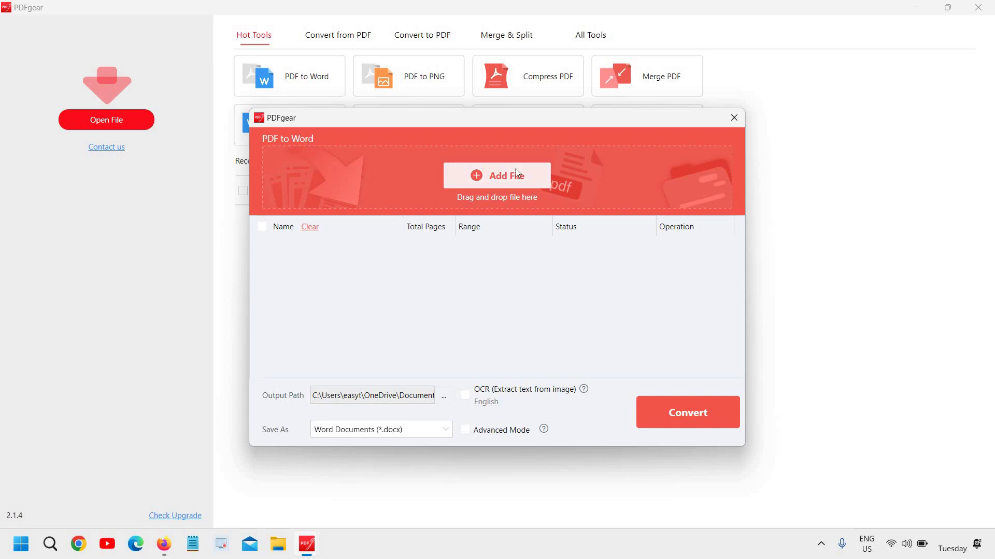
pyautogui.click(523, 183)
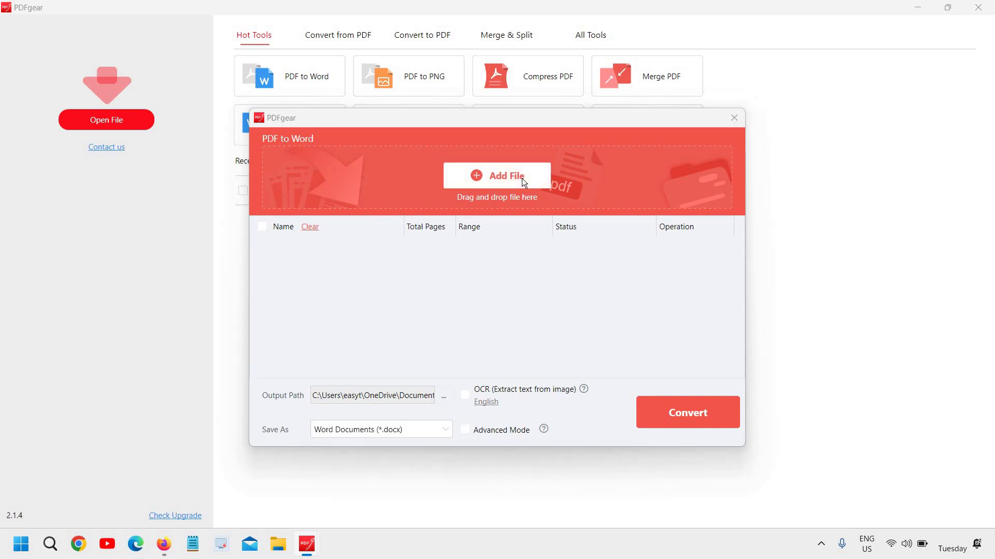
pyautogui.scroll(-2, 635, 306)
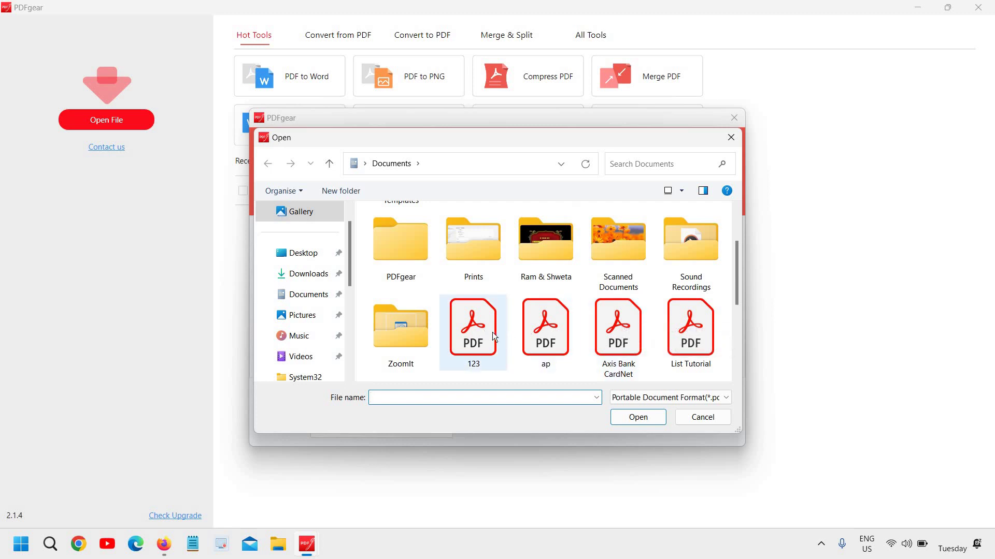
pyautogui.scroll(-3, 700, 338)
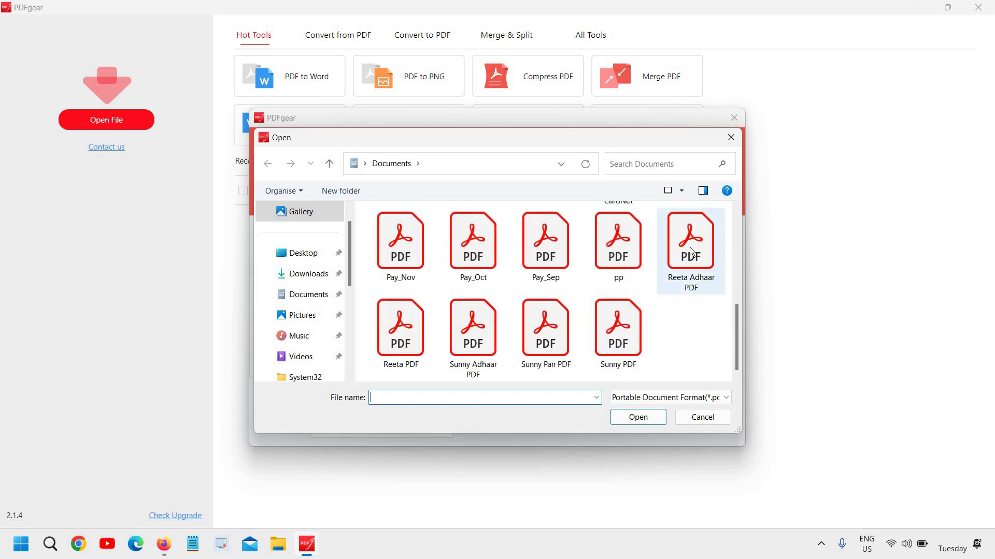
pyautogui.scroll(5, 688, 314)
pyautogui.scroll(-3, 702, 328)
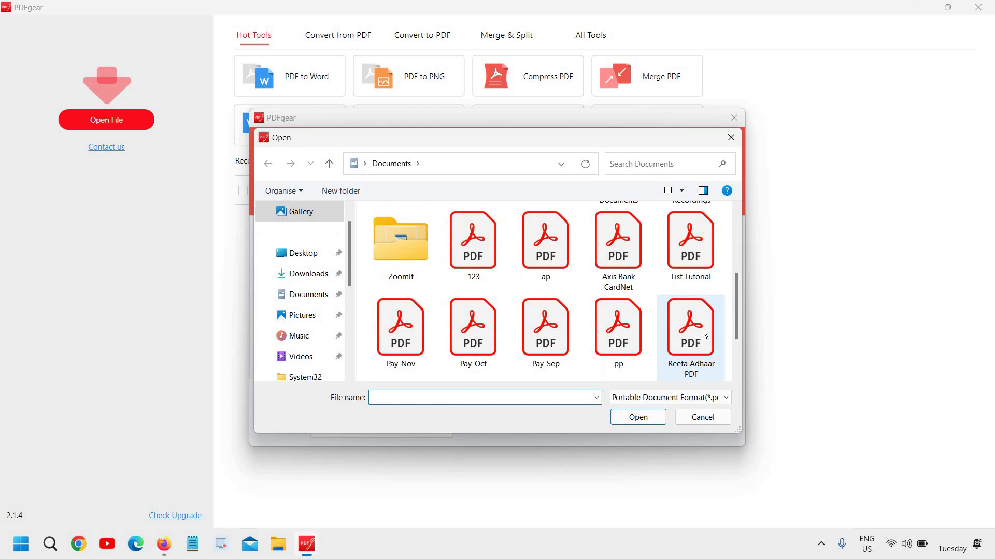
pyautogui.click(692, 248)
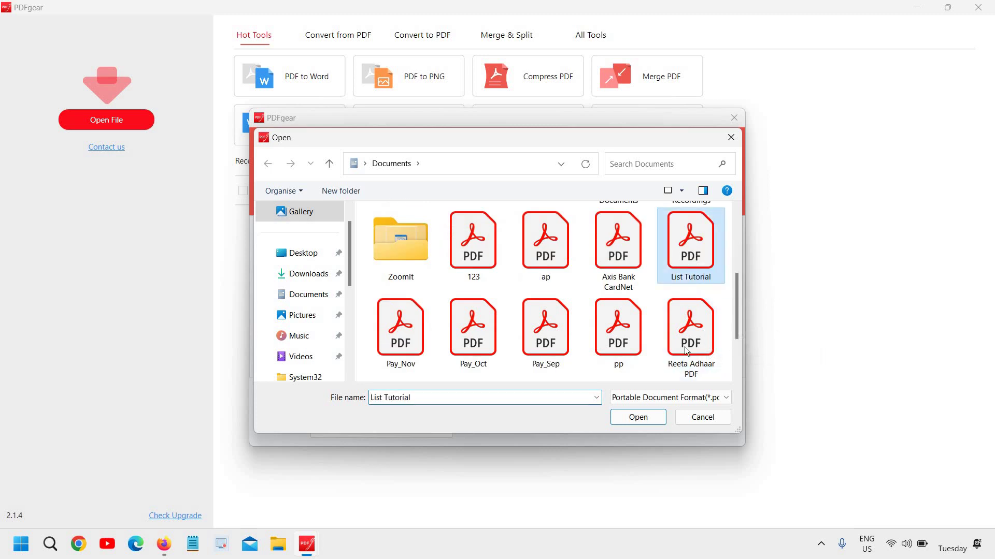
pyautogui.click(638, 417)
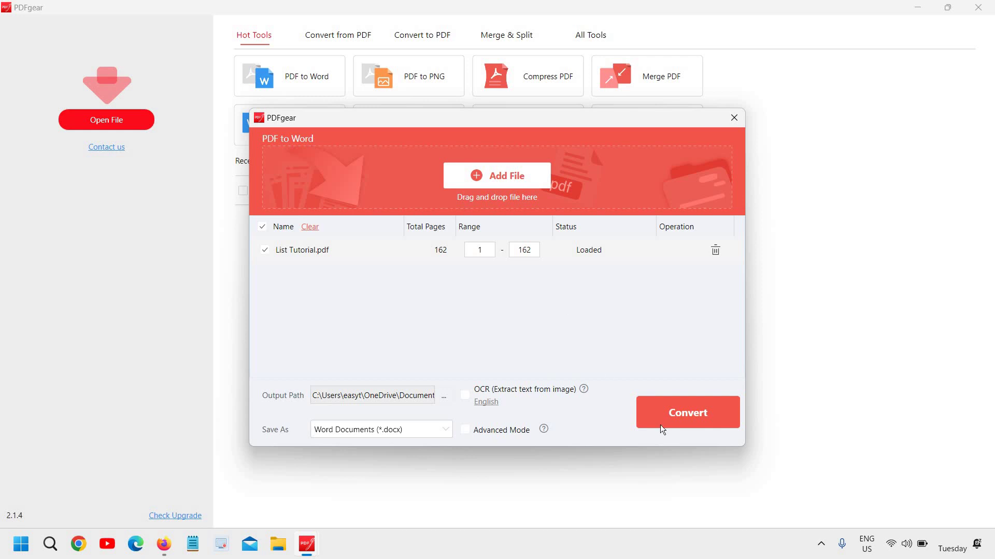
pyautogui.click(680, 422)
# Show the desktop with Win+D while the List Tutorial.pdf conversion keeps running
pyautogui.press('super+d')
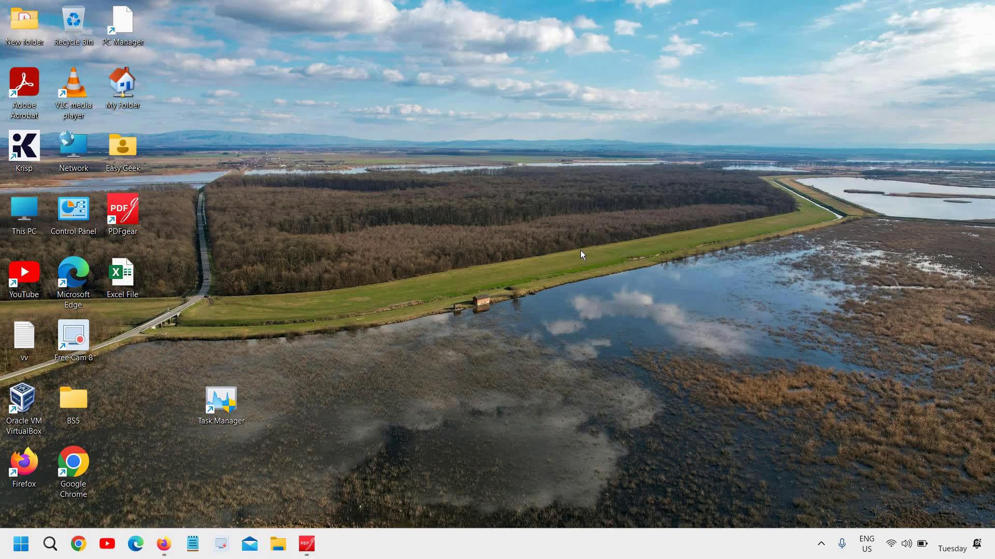